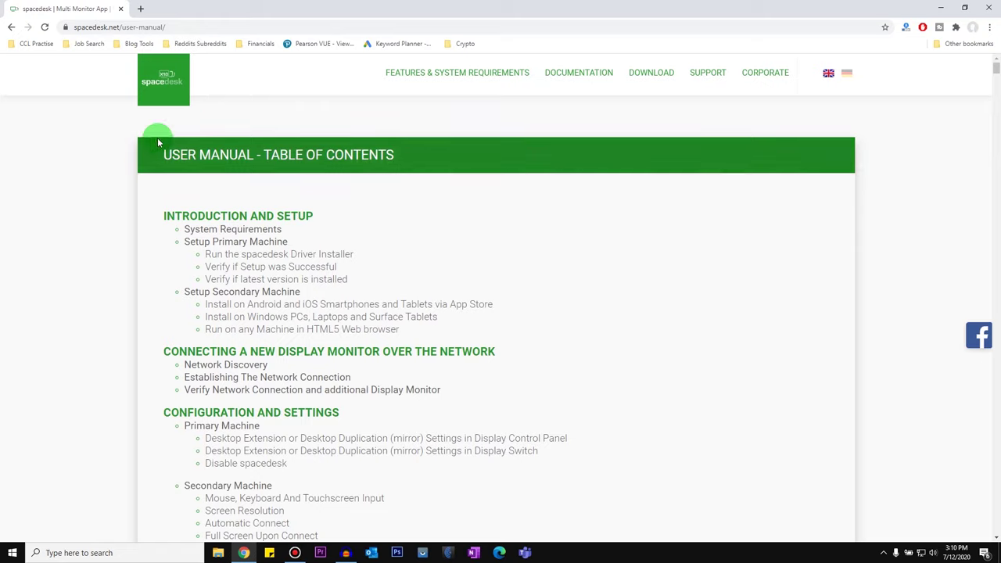
Step: Download the Windows 10 (64-bit) spacedesk driver from the site's download section
{"action": "left_click", "coordinate": [647, 74]}
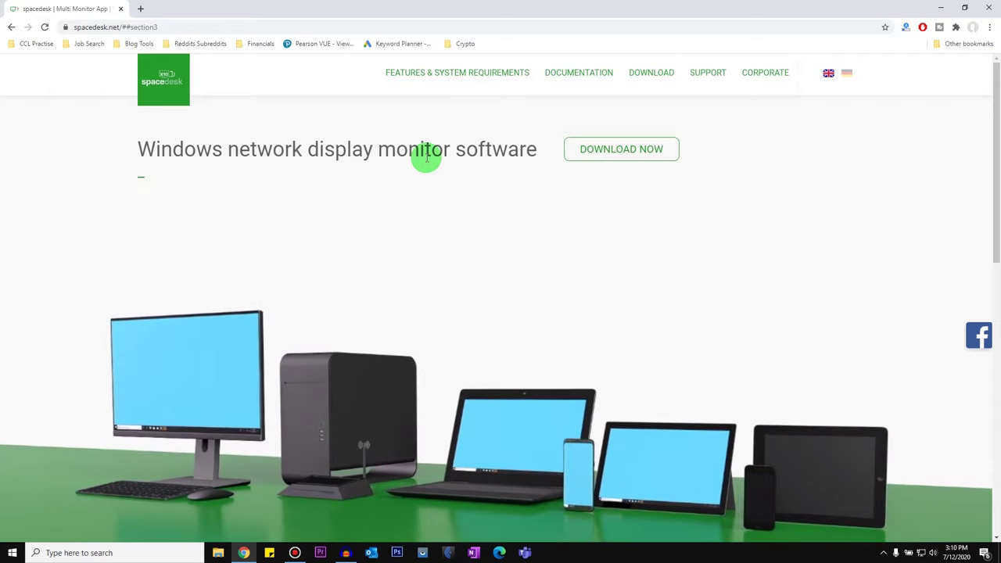
{"action": "left_click", "coordinate": [591, 155]}
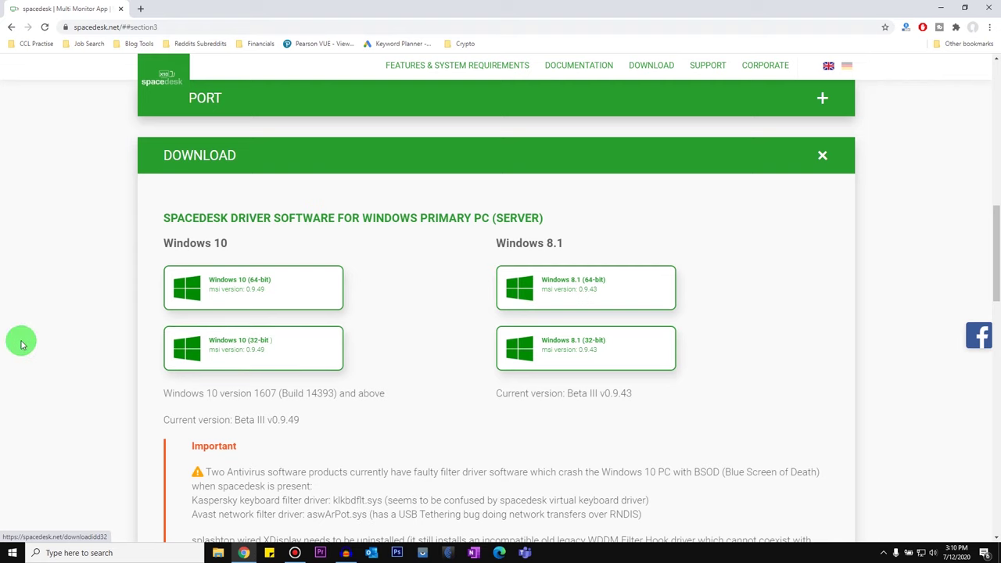
{"action": "scroll", "coordinate": [141, 250], "scroll_direction": "down", "scroll_amount": 1}
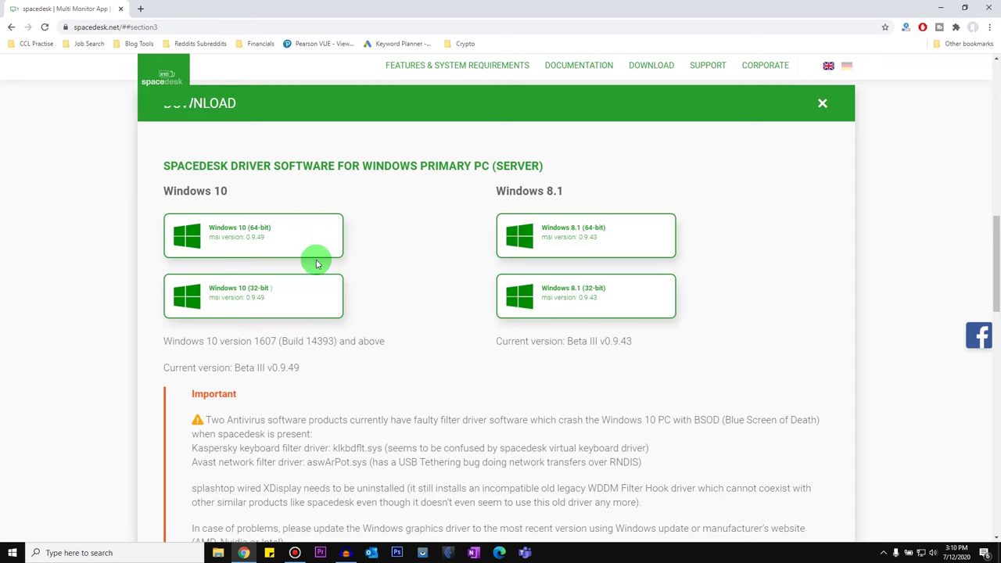
{"action": "left_click", "coordinate": [258, 243]}
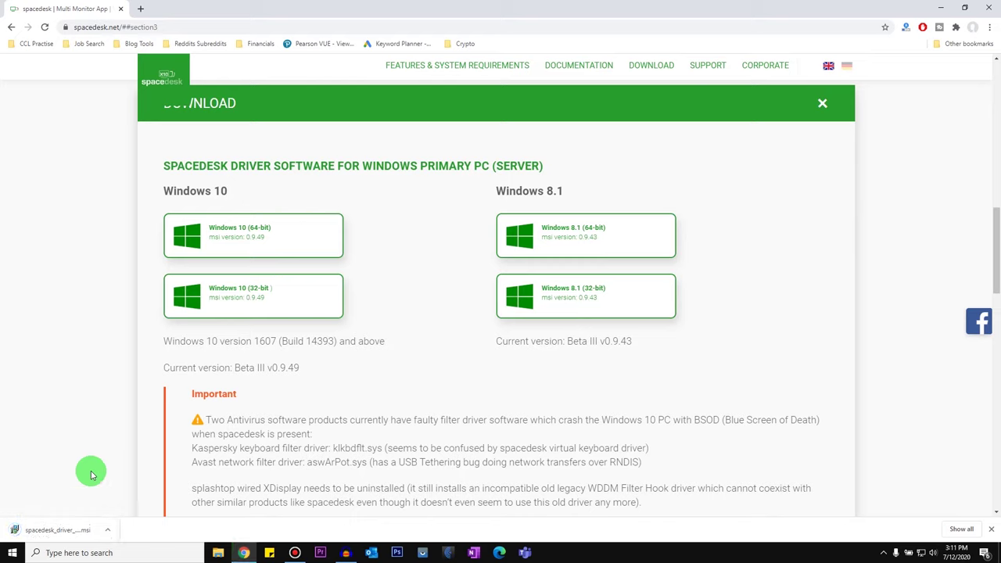
Step: Run the downloaded spacedesk driver installer, accepting the license agreement and keeping the default destination folder
{"action": "left_click", "coordinate": [71, 531]}
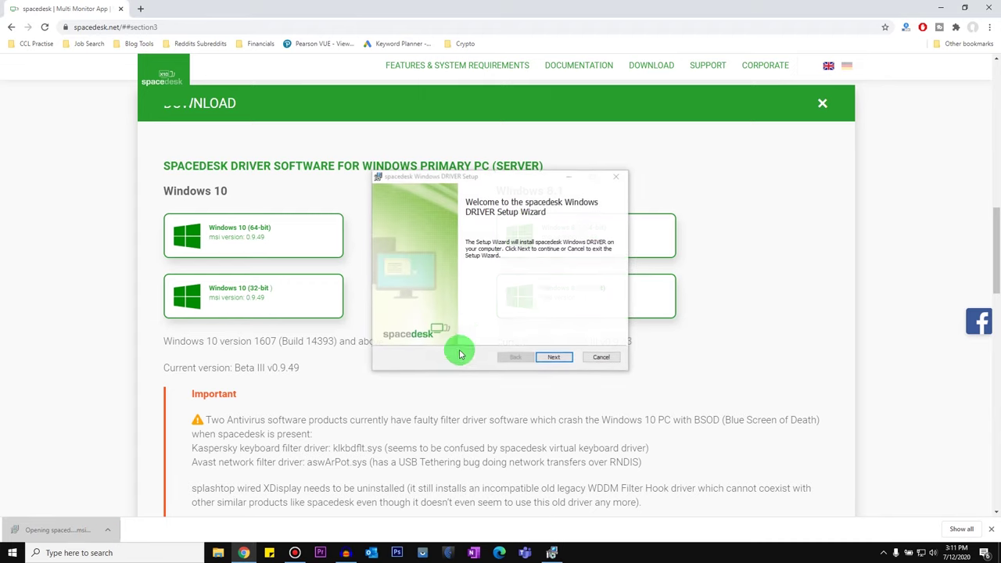
{"action": "left_click", "coordinate": [553, 357]}
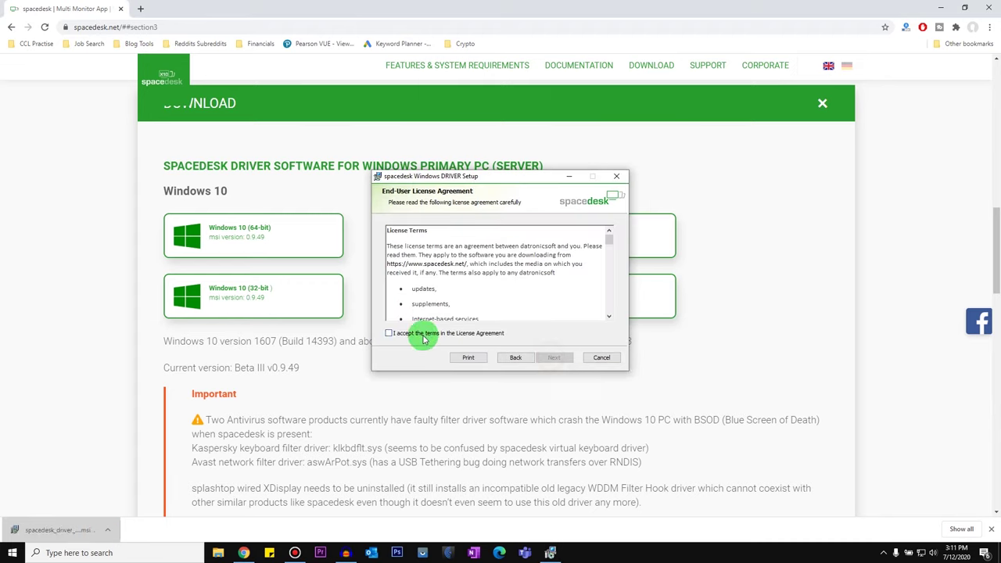
{"action": "left_click", "coordinate": [423, 335]}
{"action": "left_click", "coordinate": [541, 355]}
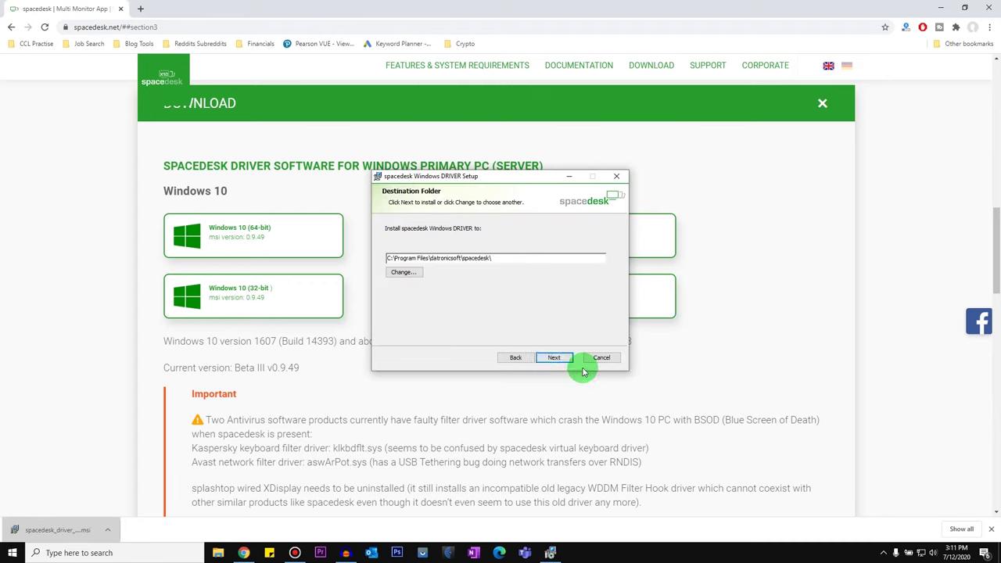
{"action": "left_click", "coordinate": [553, 356]}
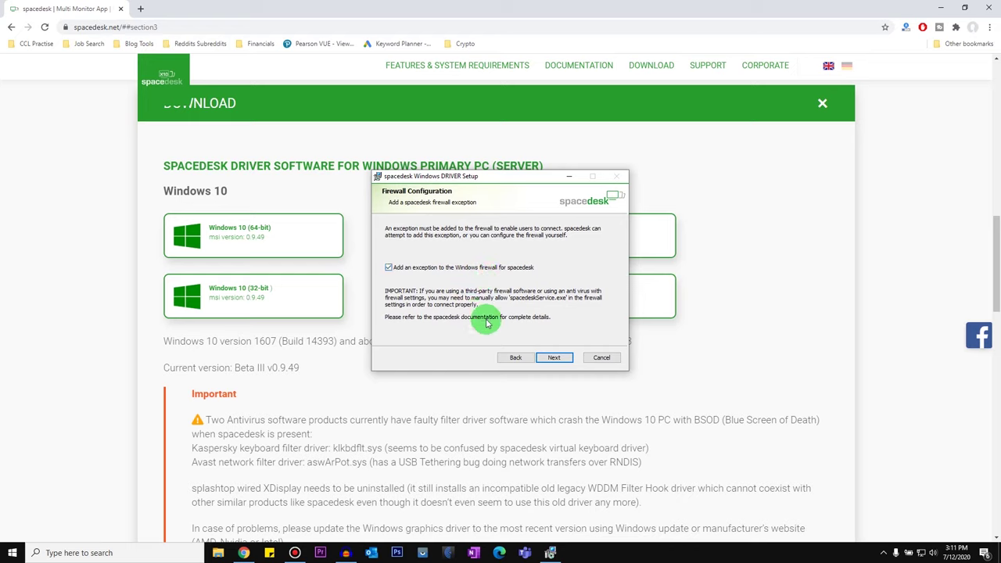
Step: Keep the Windows firewall exception for spacedesk enabled and complete the driver installation
{"action": "left_click", "coordinate": [552, 358]}
{"action": "left_click", "coordinate": [540, 357]}
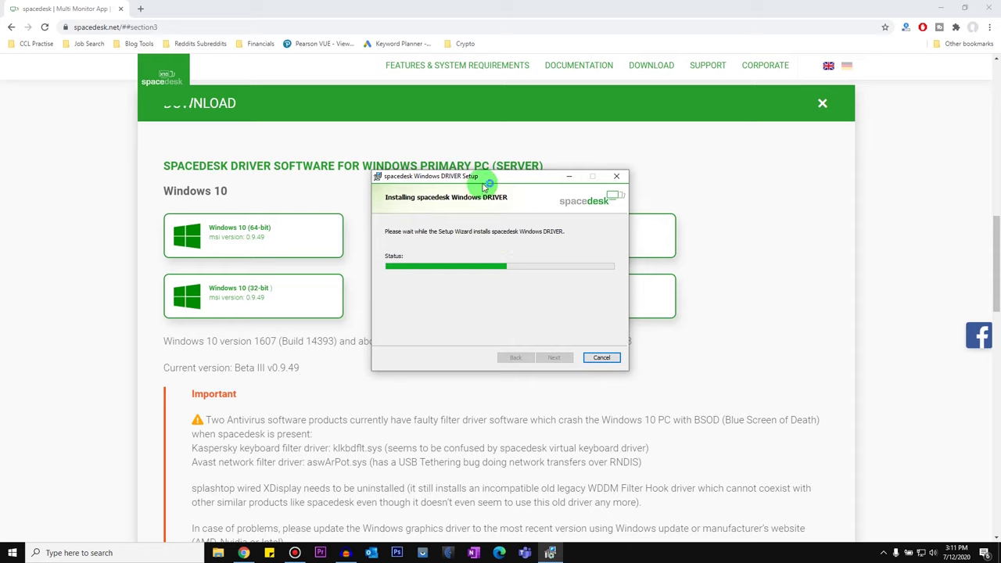
{"action": "left_click_drag", "start_coordinate": [485, 181], "coordinate": [489, 195]}
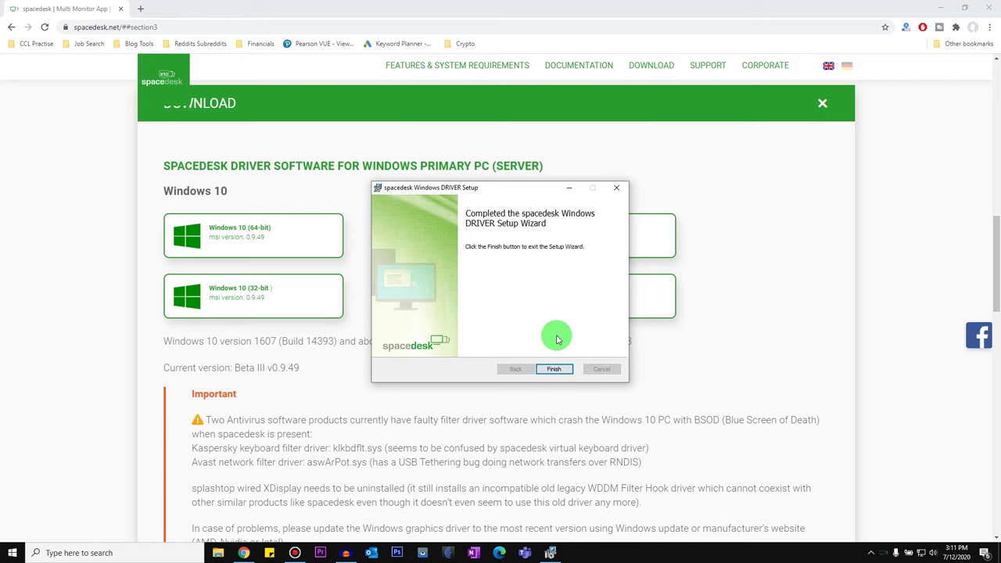
{"action": "left_click", "coordinate": [554, 368]}
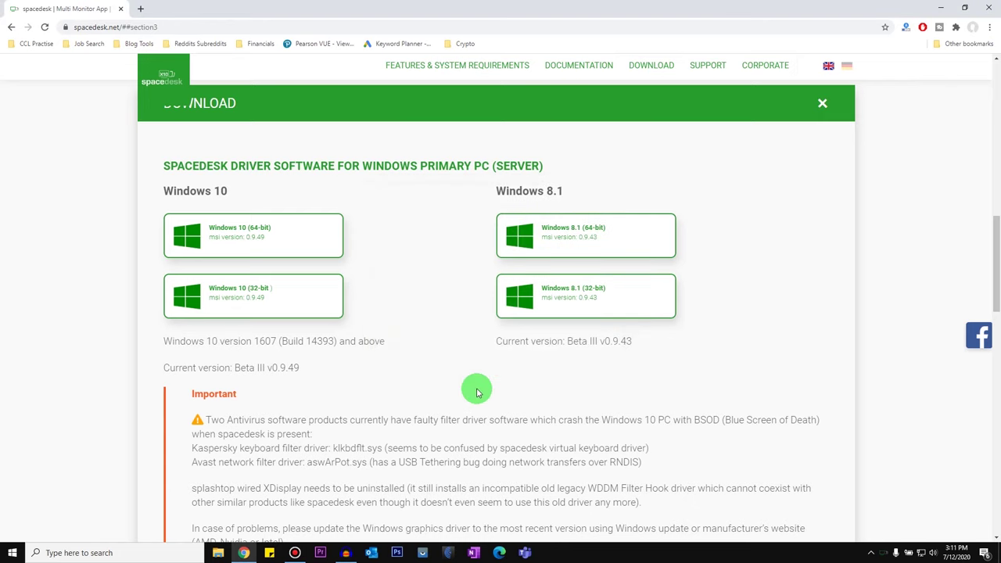
Step: Minimize the browser and launch spacedesk SERVER by searching Windows for spacedesk
{"action": "left_click", "coordinate": [941, 8]}
{"action": "key", "text": "super"}
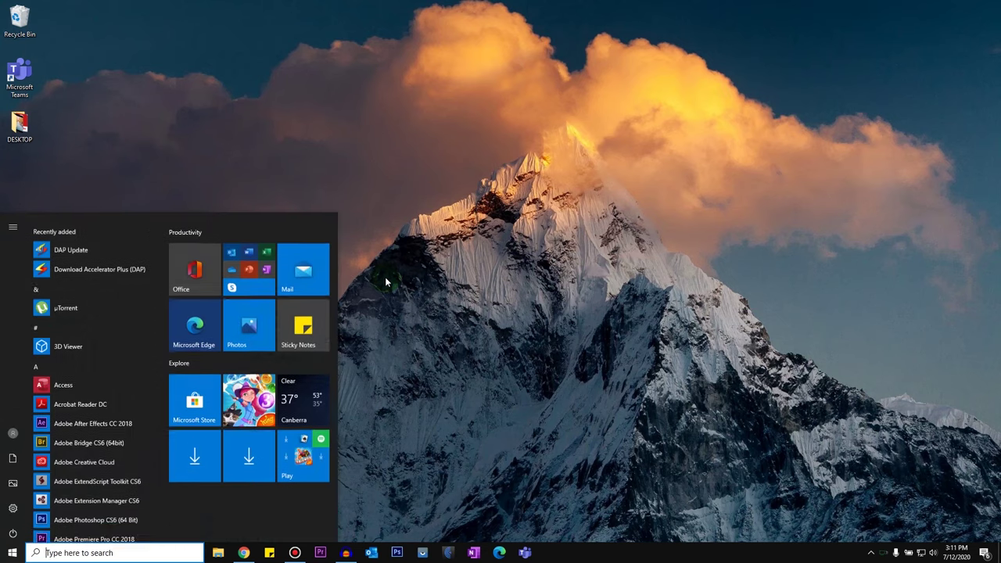
{"action": "type", "text": "s"}
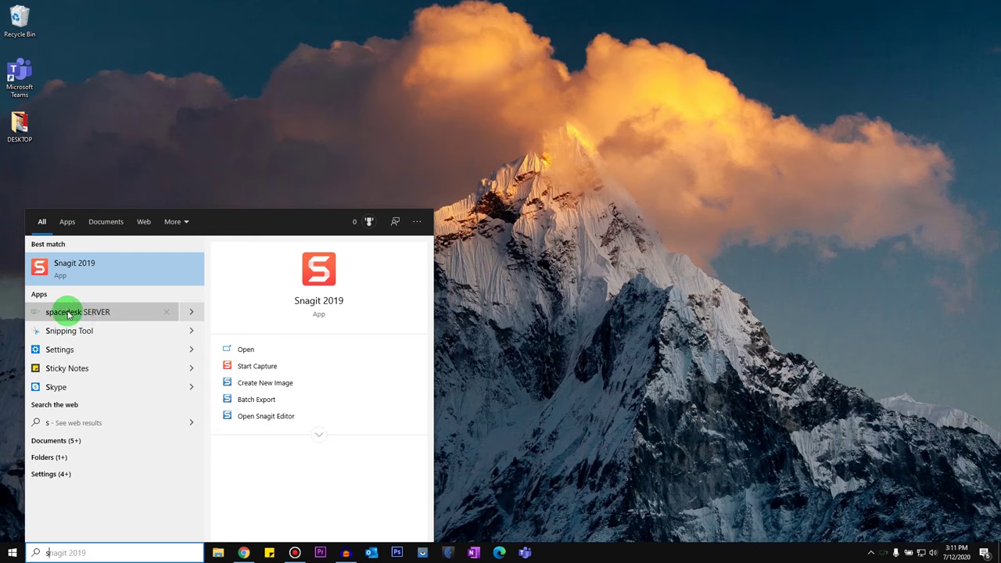
{"action": "type", "text": "pacedesk"}
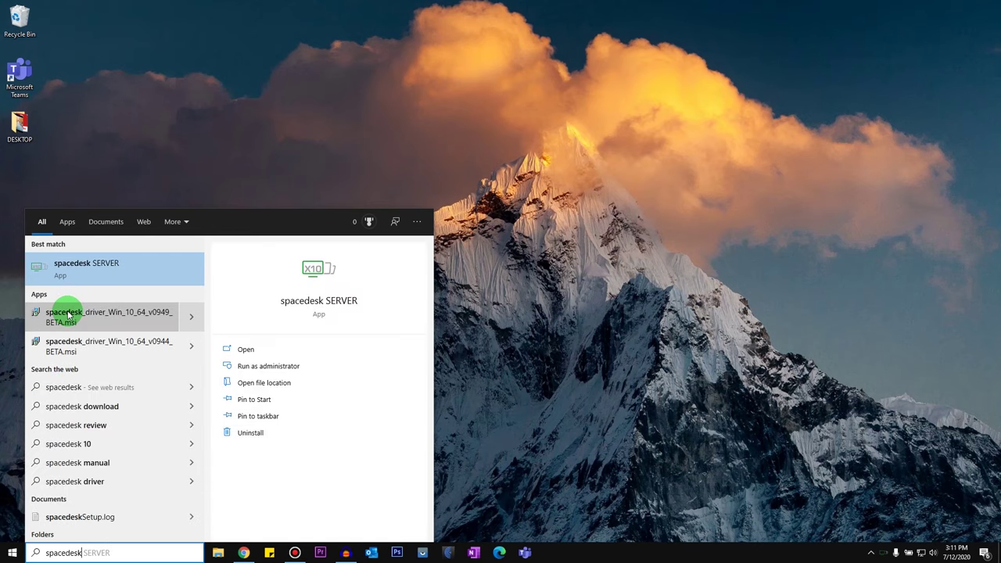
{"action": "left_click", "coordinate": [88, 277]}
Step: Move the spacedesk server window to the lower middle of the desktop and review its local network interfaces
{"action": "left_click_drag", "start_coordinate": [231, 115], "coordinate": [373, 180]}
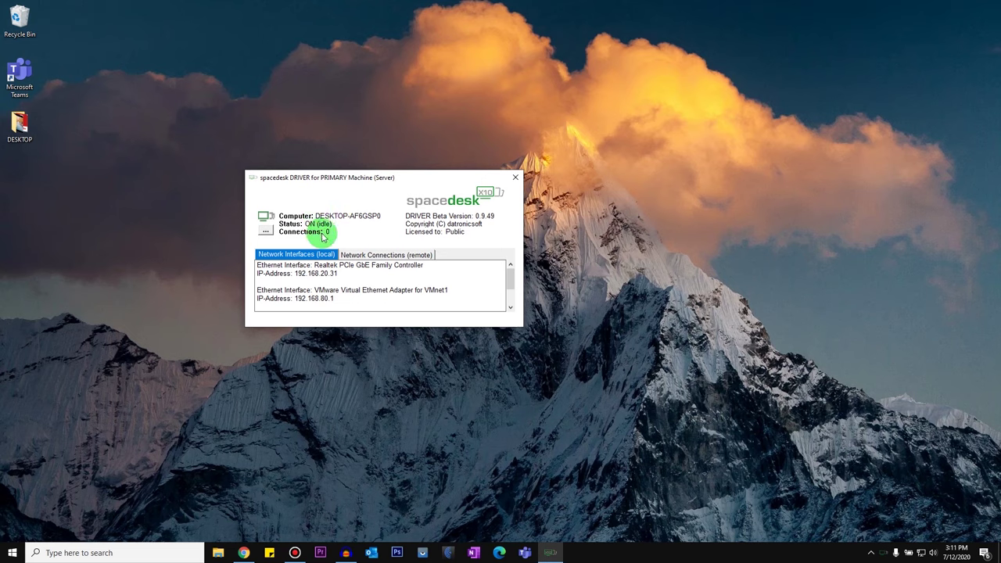
{"action": "left_click_drag", "start_coordinate": [385, 178], "coordinate": [419, 244]}
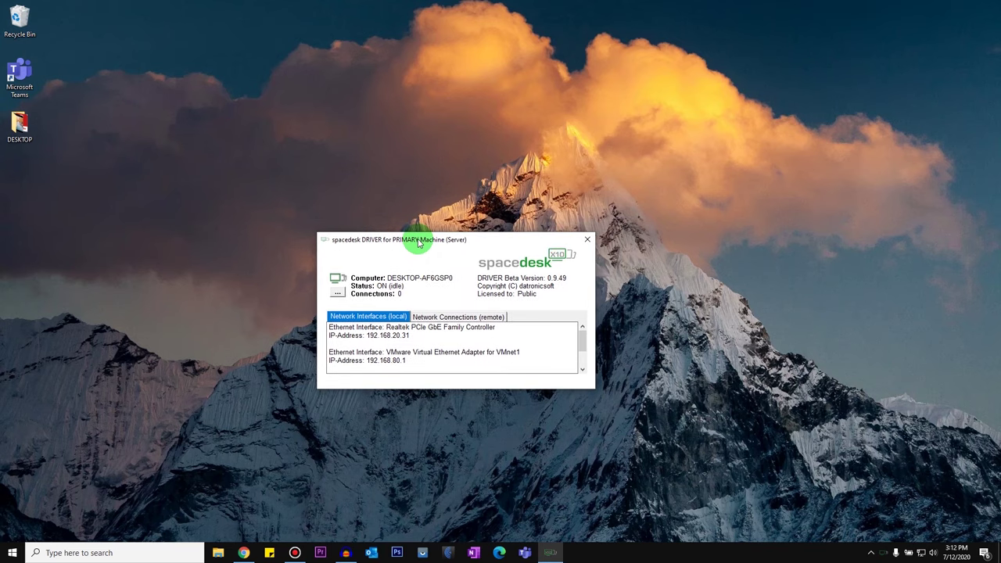
{"action": "scroll", "coordinate": [446, 344], "scroll_direction": "down", "scroll_amount": 1}
{"action": "scroll", "coordinate": [454, 351], "scroll_direction": "up", "scroll_amount": 1}
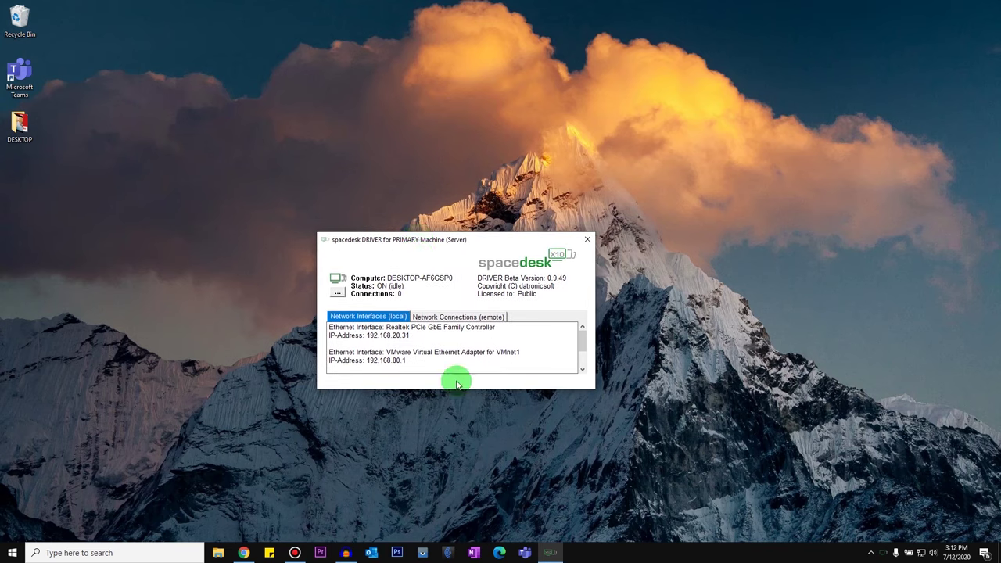
{"action": "left_click", "coordinate": [474, 429]}
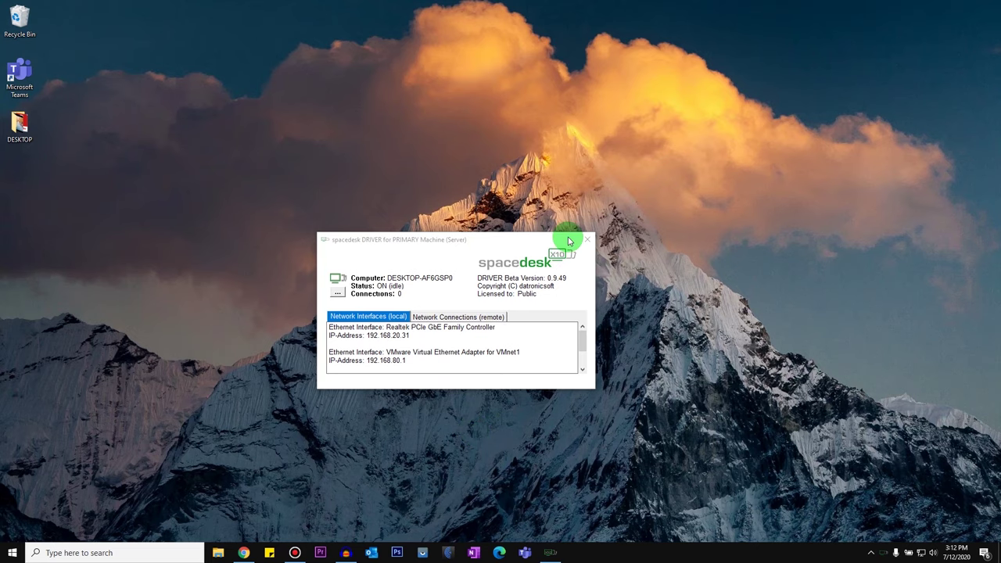
{"action": "left_click_drag", "start_coordinate": [569, 242], "coordinate": [560, 343]}
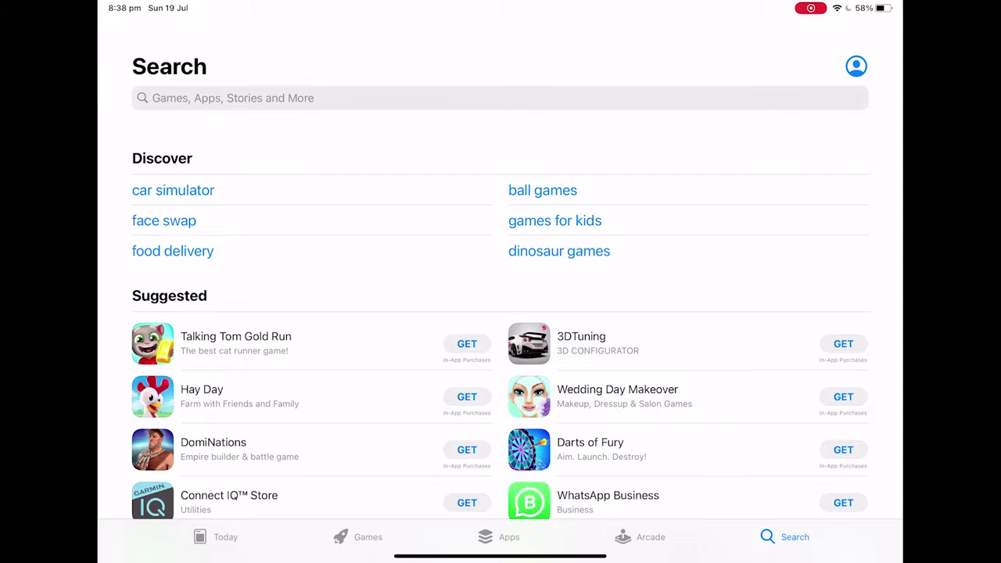
Step: Switch to the App Store on the iPad and search for spacedesk
{"action": "left_click", "coordinate": [500, 97]}
{"action": "type", "text": "spa"}
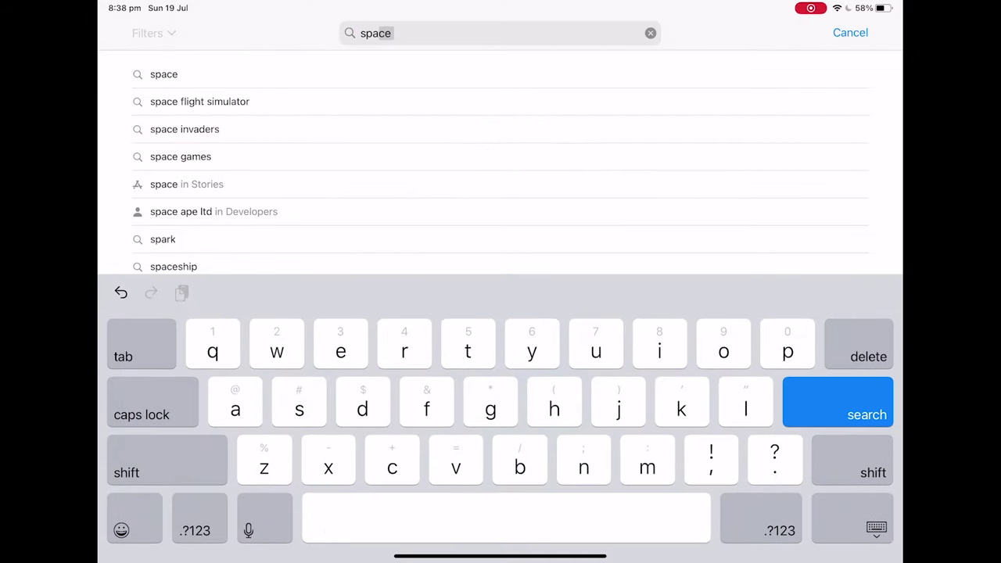
{"action": "type", "text": "desk"}
{"action": "key", "text": "Return"}
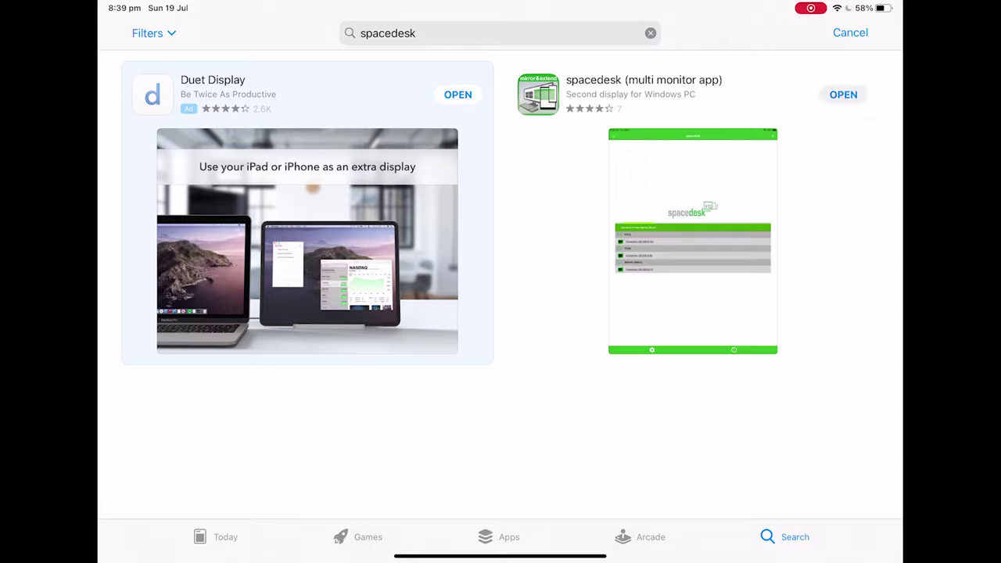
Step: Open the spacedesk (multi monitor app), allow local network access, and connect to the primary machine
{"action": "left_click", "coordinate": [844, 94]}
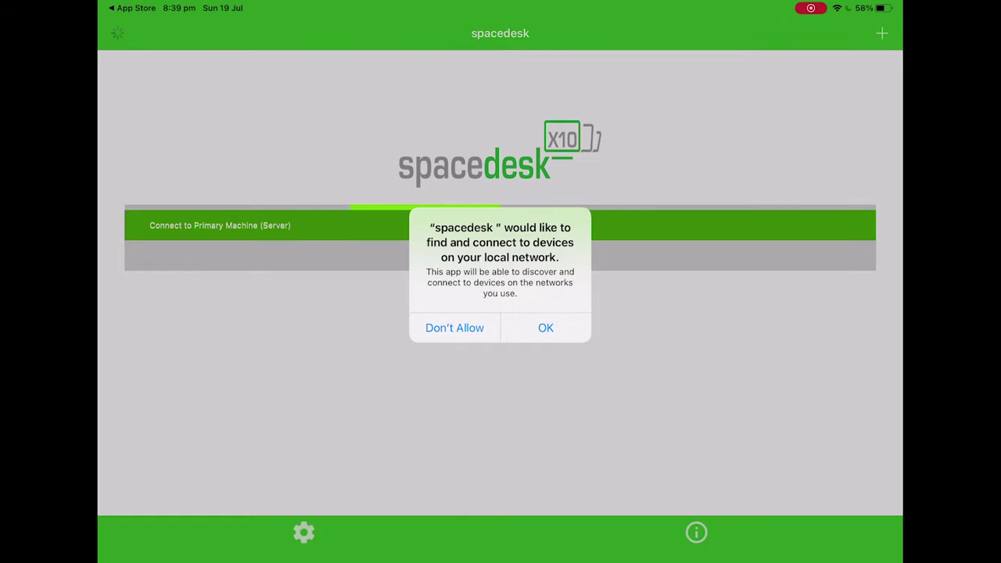
{"action": "left_click", "coordinate": [545, 327]}
{"action": "left_click", "coordinate": [500, 373]}
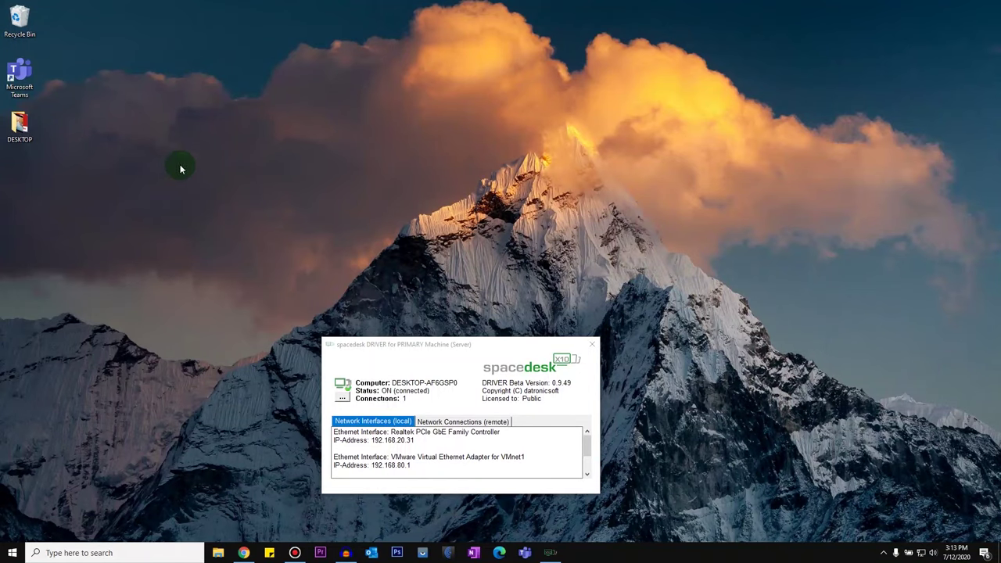
Step: Open the Windows display settings, move the spacedesk server window aside, and identify the displays
{"action": "right_click", "coordinate": [185, 165]}
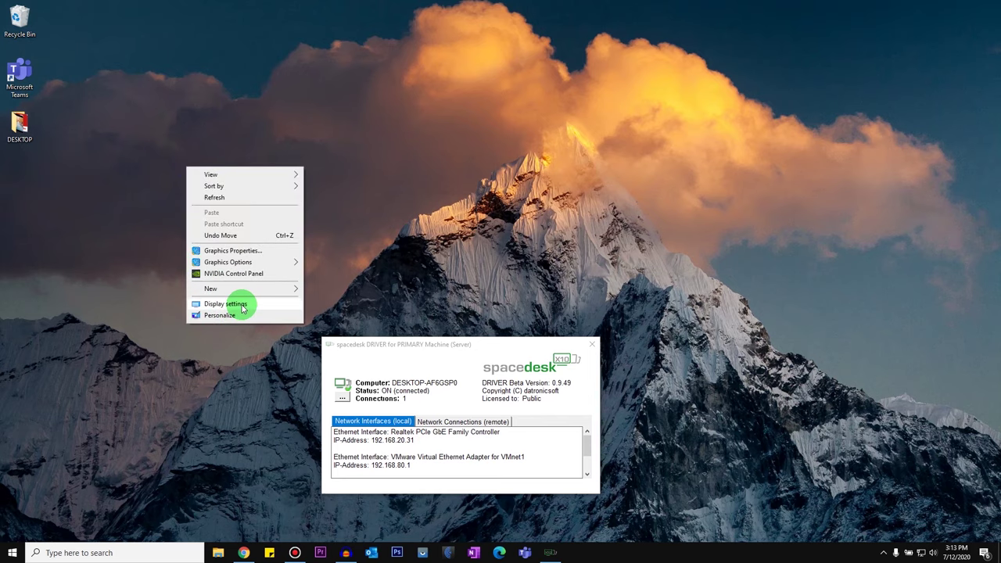
{"action": "left_click", "coordinate": [242, 309]}
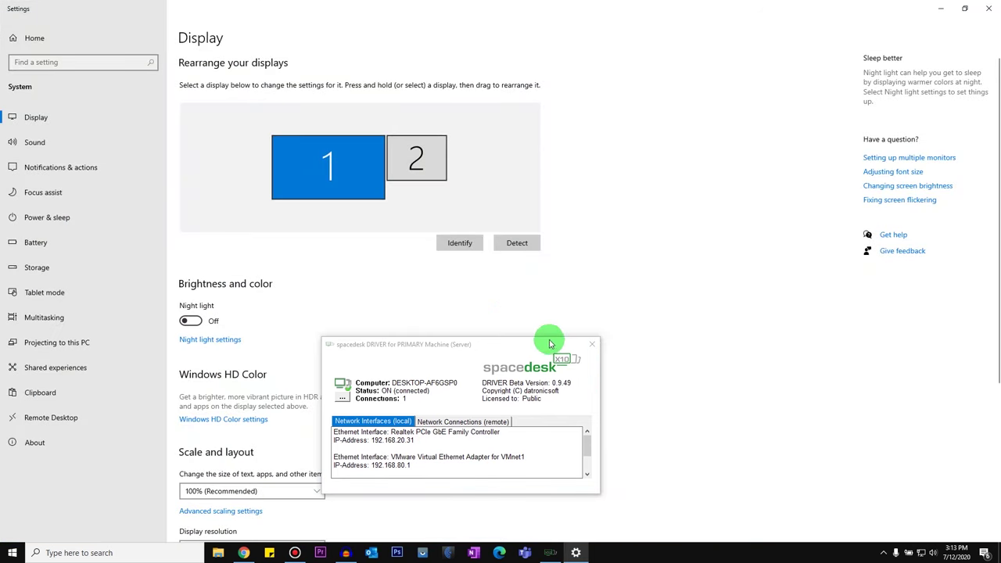
{"action": "left_click_drag", "start_coordinate": [548, 335], "coordinate": [965, 336]}
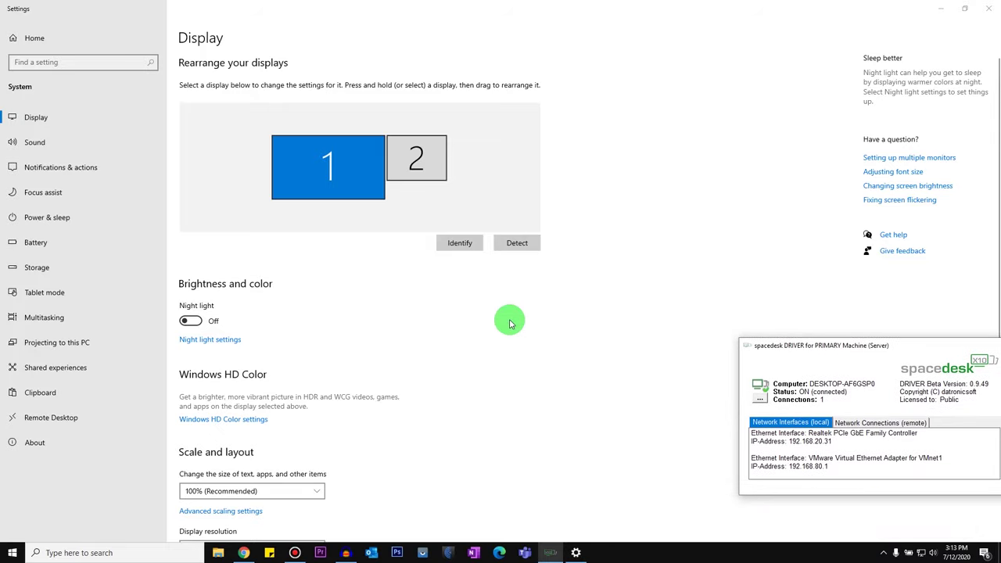
{"action": "left_click", "coordinate": [460, 249]}
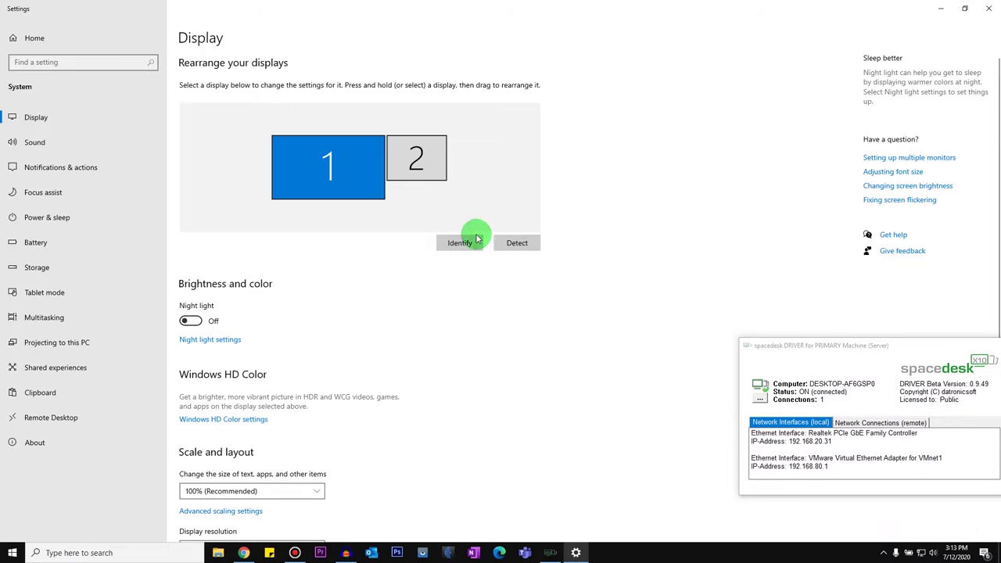
{"action": "left_click", "coordinate": [463, 238]}
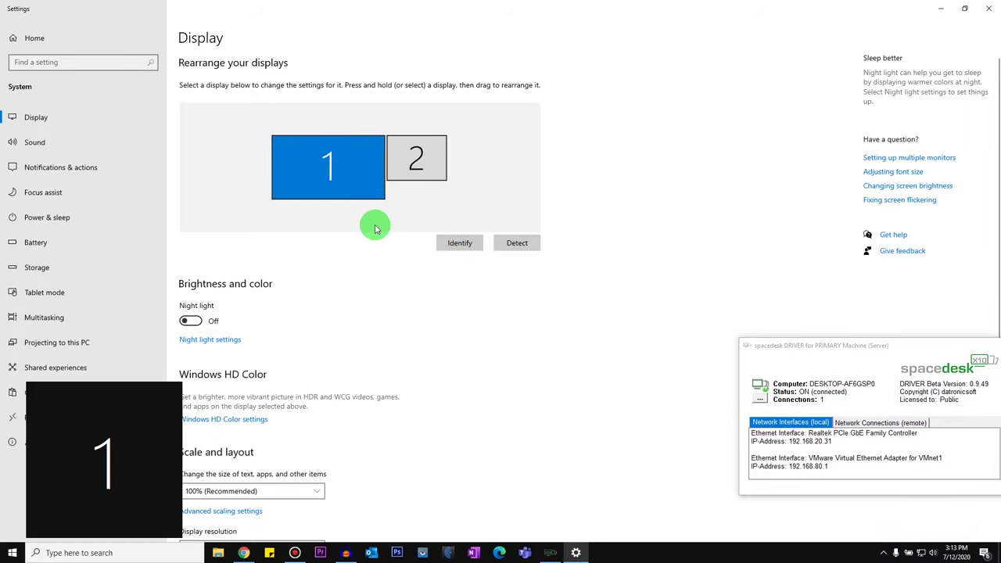
Step: Set the resolution of display 2 to 2388 × 1668 and keep the changes
{"action": "left_click", "coordinate": [415, 162]}
{"action": "scroll", "coordinate": [383, 219], "scroll_direction": "down", "scroll_amount": 3}
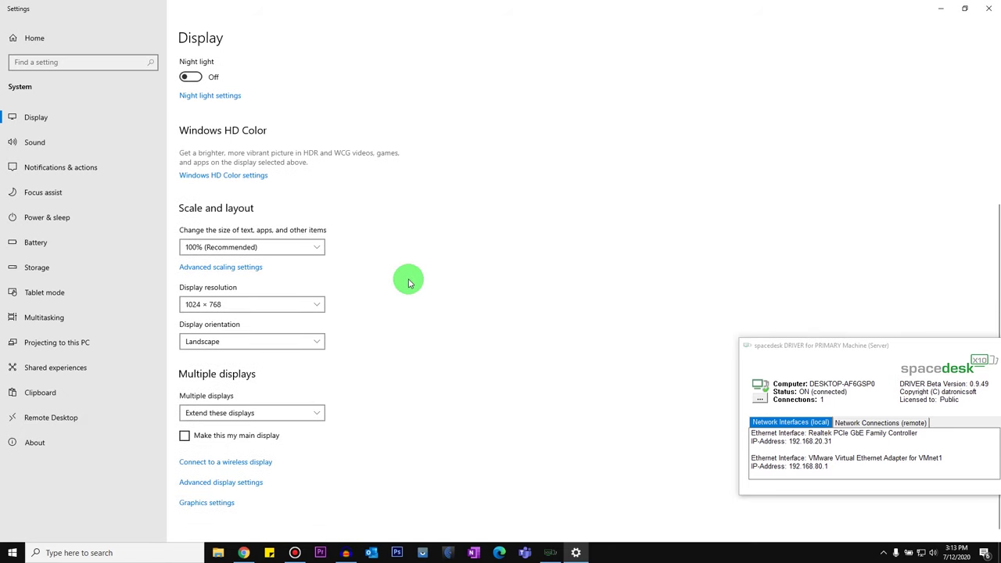
{"action": "scroll", "coordinate": [402, 281], "scroll_direction": "up", "scroll_amount": 3}
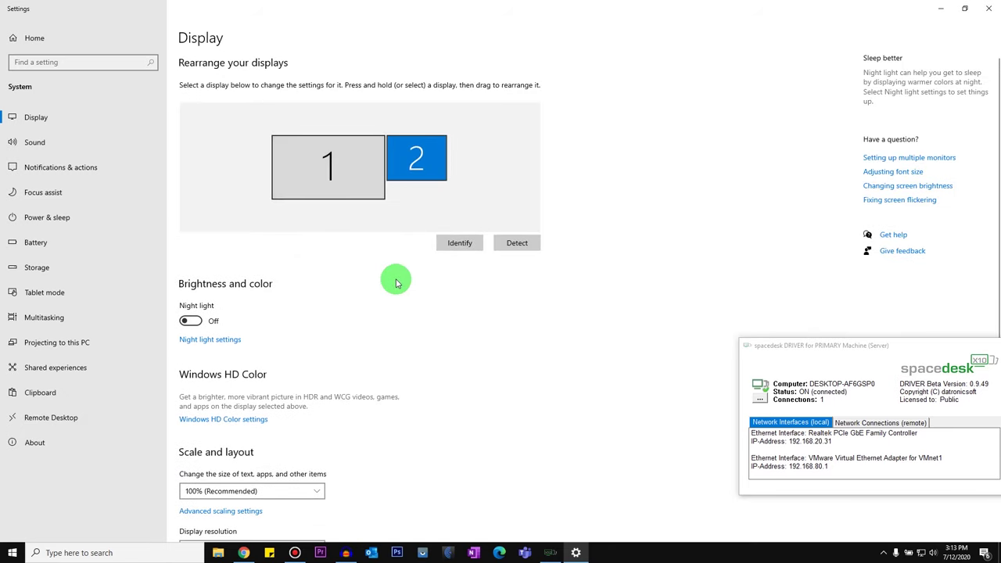
{"action": "scroll", "coordinate": [384, 251], "scroll_direction": "down", "scroll_amount": 1}
{"action": "scroll", "coordinate": [384, 251], "scroll_direction": "down", "scroll_amount": 3}
{"action": "scroll", "coordinate": [377, 248], "scroll_direction": "up", "scroll_amount": 4}
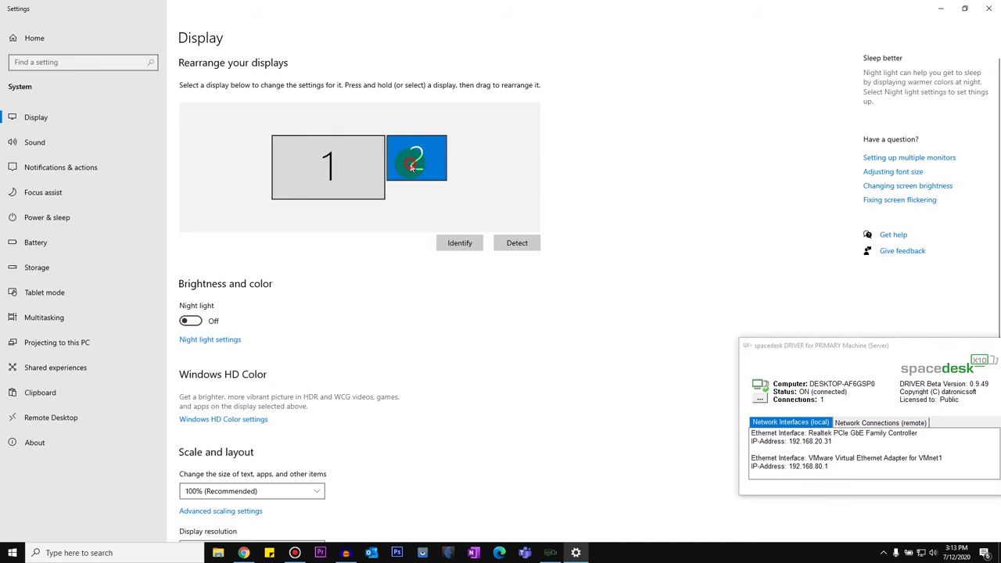
{"action": "scroll", "coordinate": [401, 258], "scroll_direction": "down", "scroll_amount": 3}
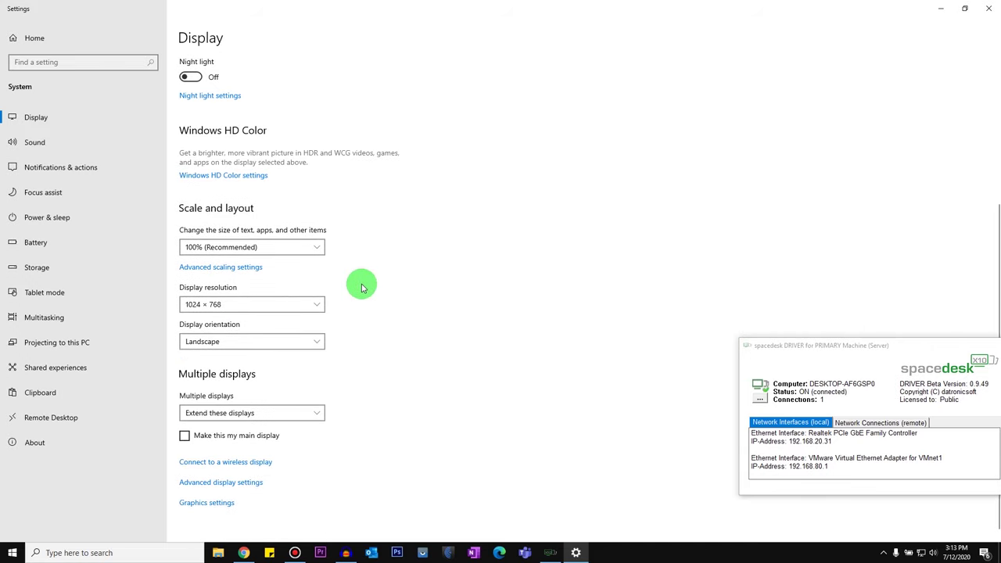
{"action": "left_click", "coordinate": [249, 305]}
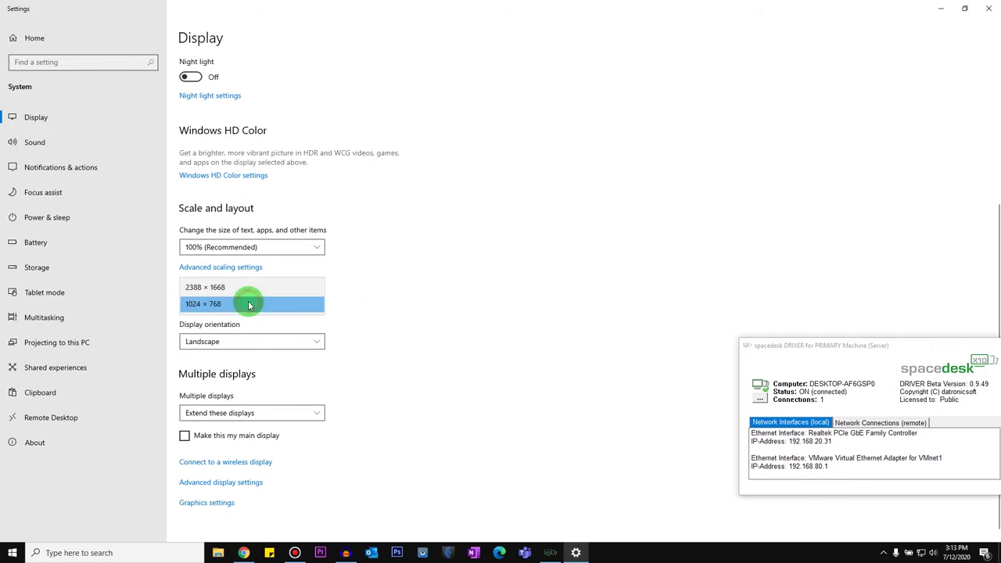
{"action": "left_click", "coordinate": [208, 287]}
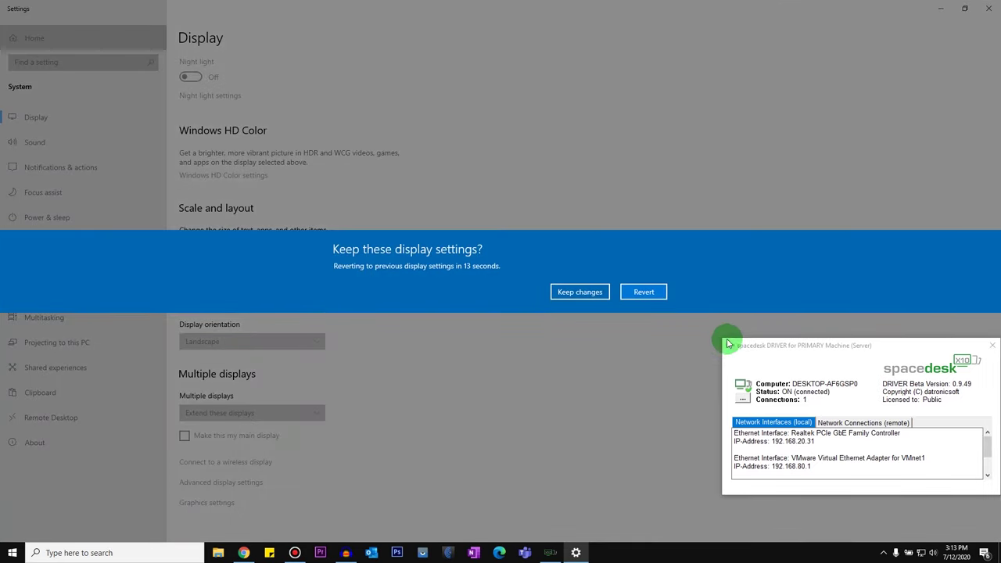
{"action": "left_click", "coordinate": [630, 296]}
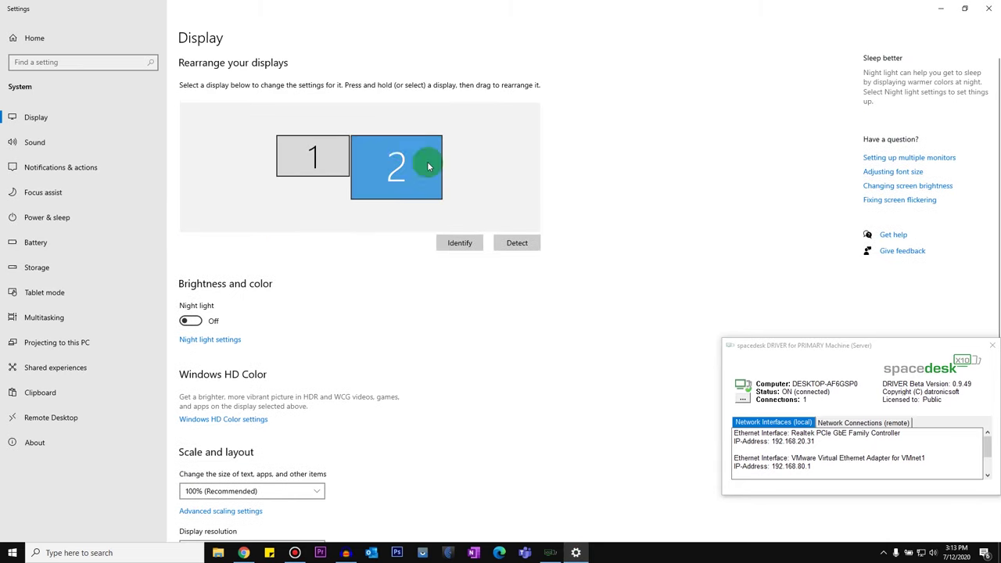
Step: Arrange display 2 directly below display 1, apply the arrangement, and minimize the Settings window
{"action": "left_click_drag", "start_coordinate": [400, 157], "coordinate": [313, 207]}
{"action": "left_click", "coordinate": [197, 244]}
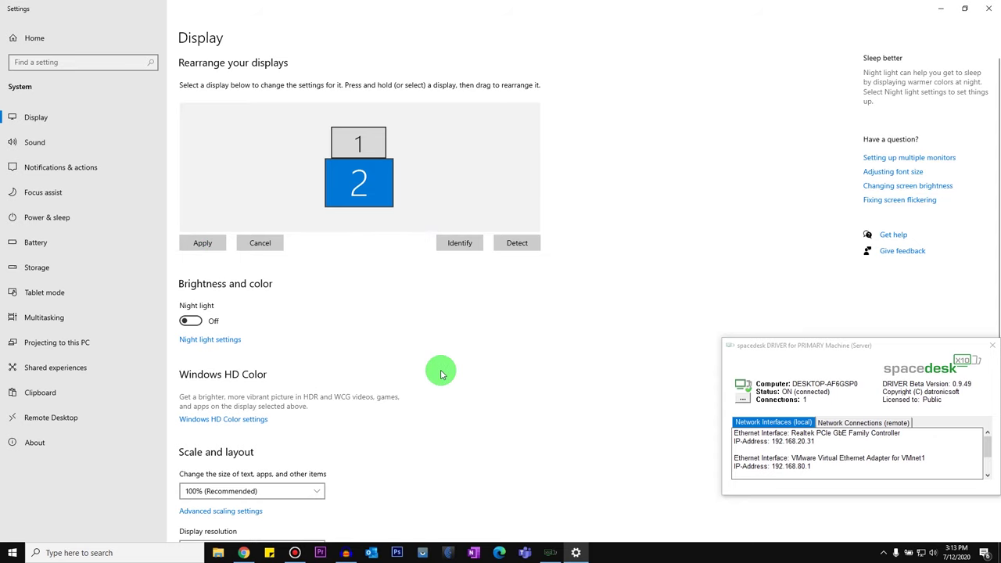
{"action": "scroll", "coordinate": [472, 368], "scroll_direction": "down", "scroll_amount": 2}
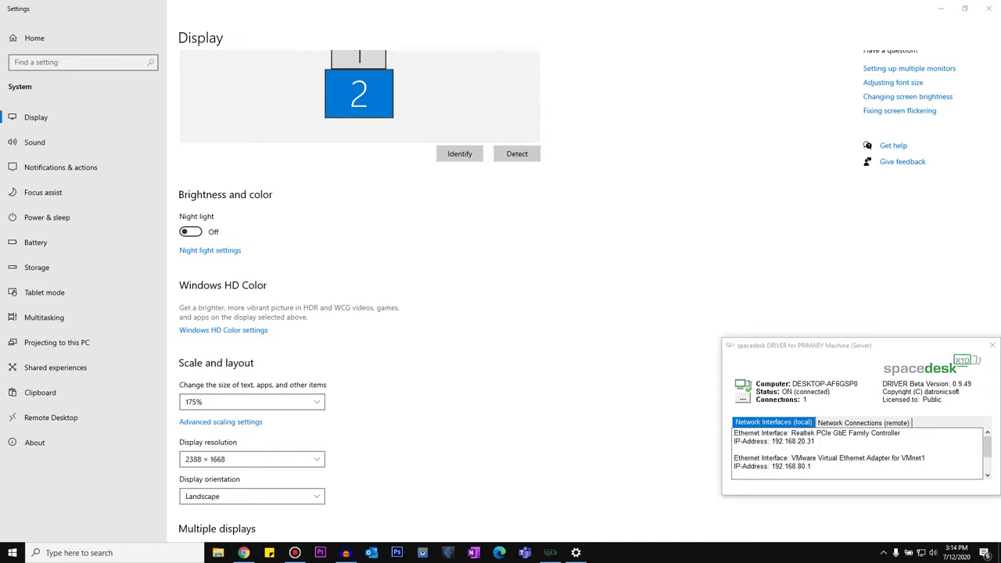
{"action": "scroll", "coordinate": [641, 326], "scroll_direction": "up", "scroll_amount": 2}
{"action": "left_click", "coordinate": [944, 8]}
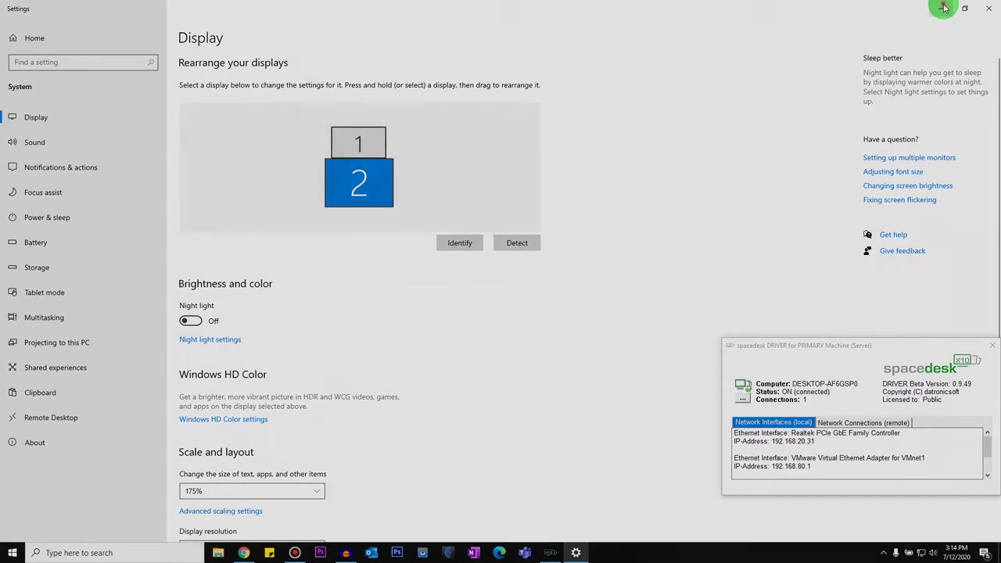